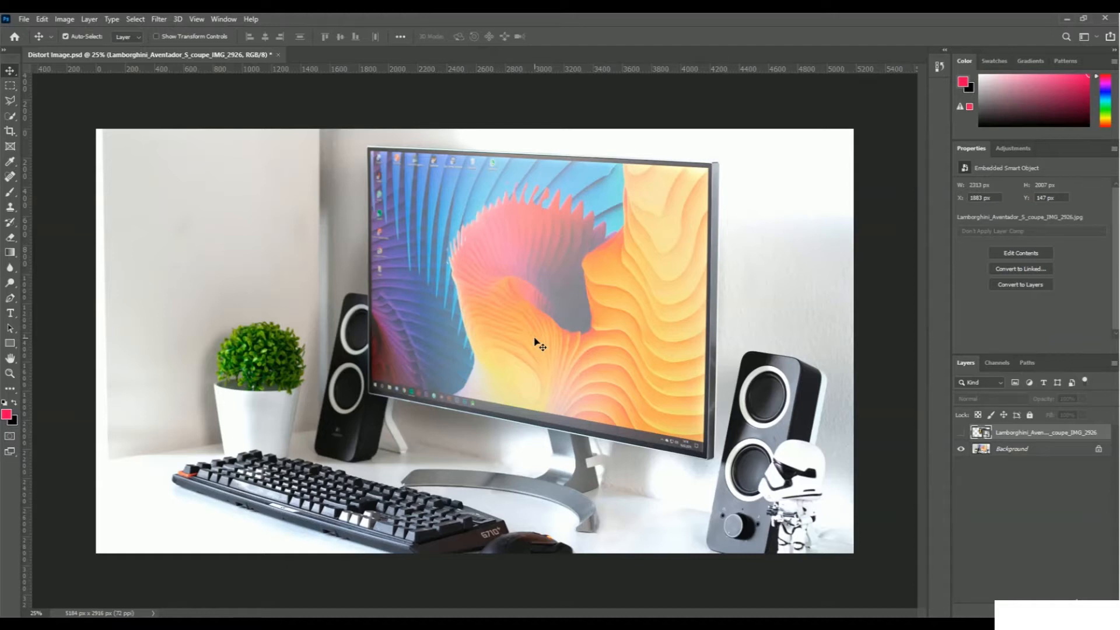
# Step: Show the Lamborghini layer over the monitor in the finished Distort Image example
pyautogui.click(961, 432)
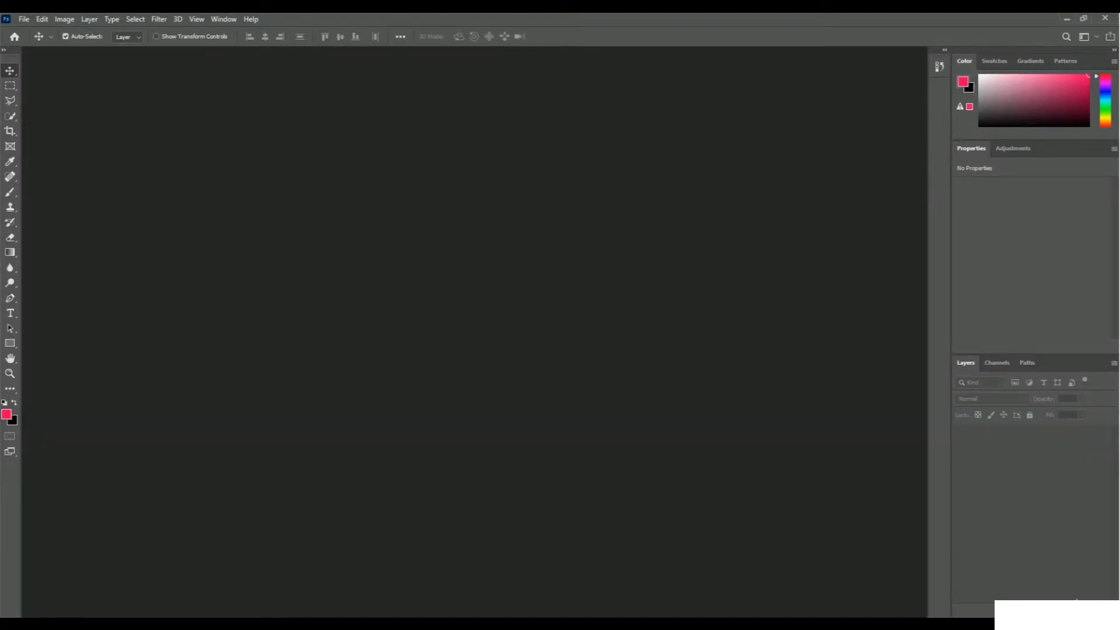
# Step: Open the desk and monitor photo niclas-illg-zEBqF_E2FIY-unsplash from the 09 Warp, Distort folder
pyautogui.click(23, 19)
pyautogui.click(78, 44)
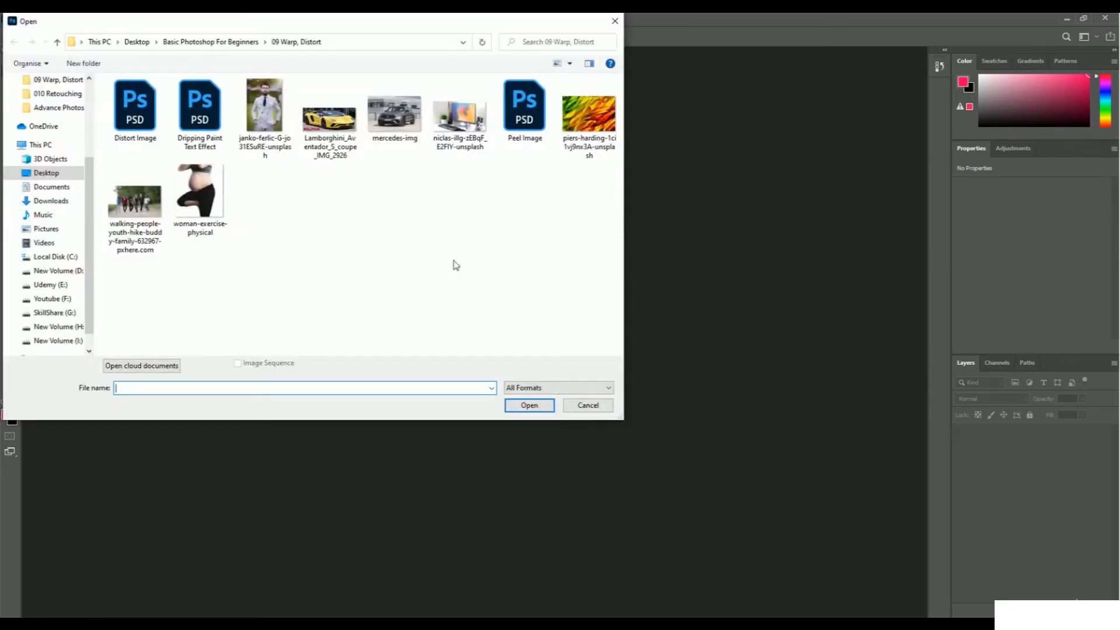
pyautogui.click(461, 140)
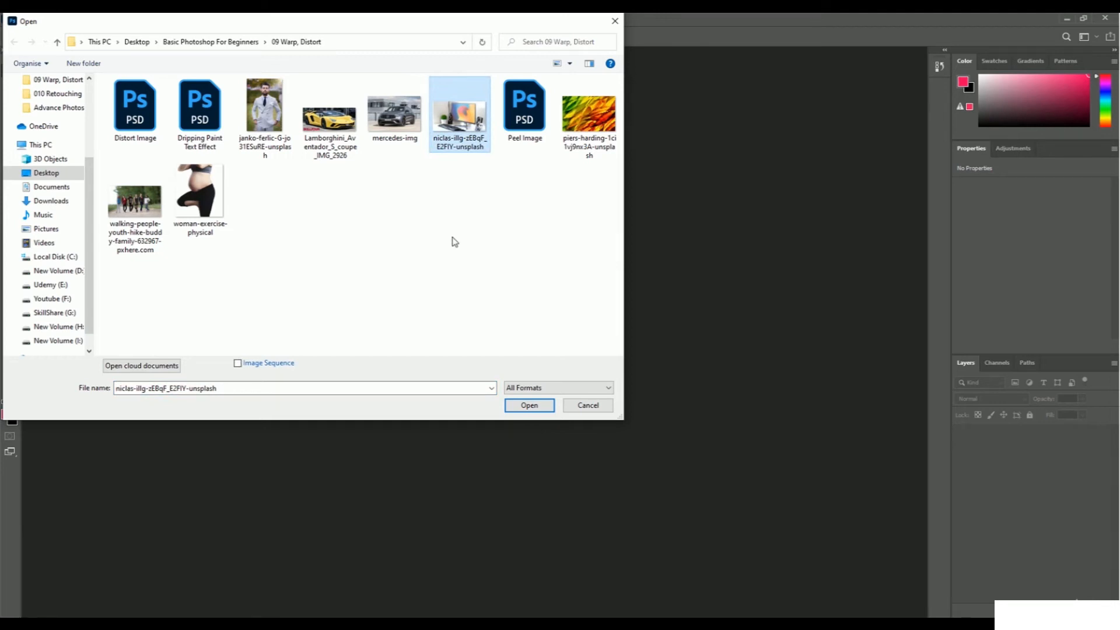
pyautogui.click(521, 410)
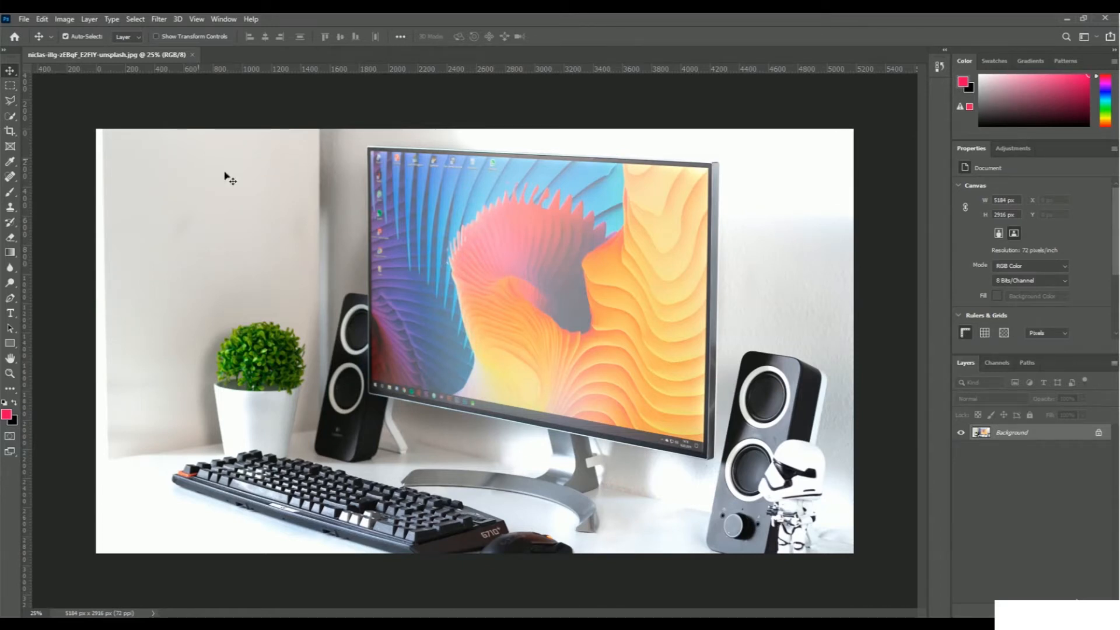
# Step: Place the Lamborghini_Aventador_S_coupe_IMG_2926 image as an embedded object in the desk photo
pyautogui.click(24, 19)
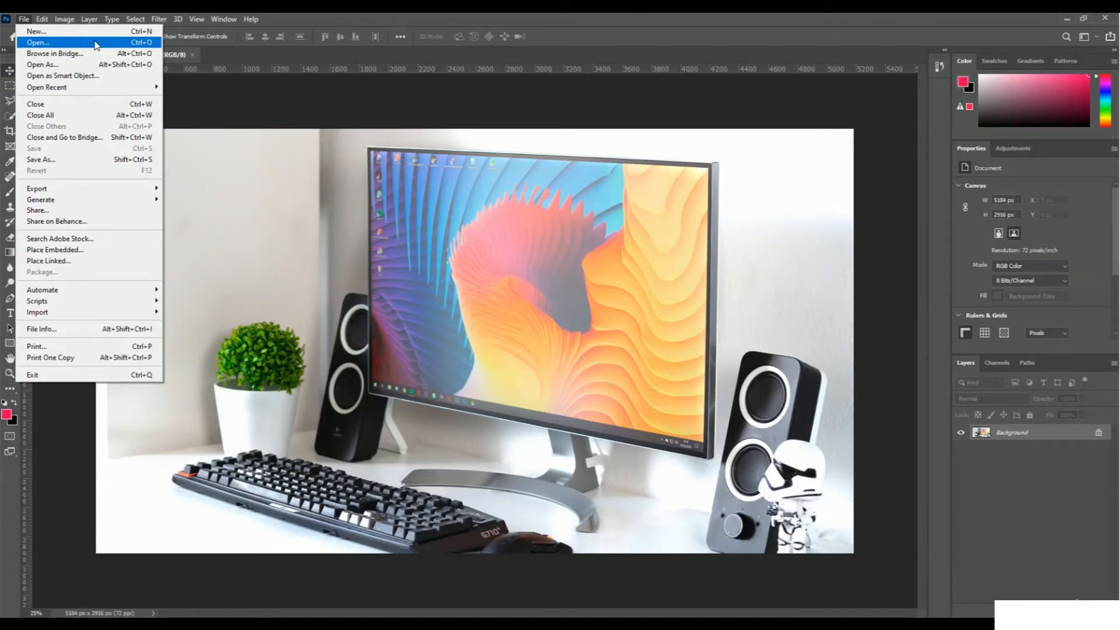
pyautogui.click(105, 250)
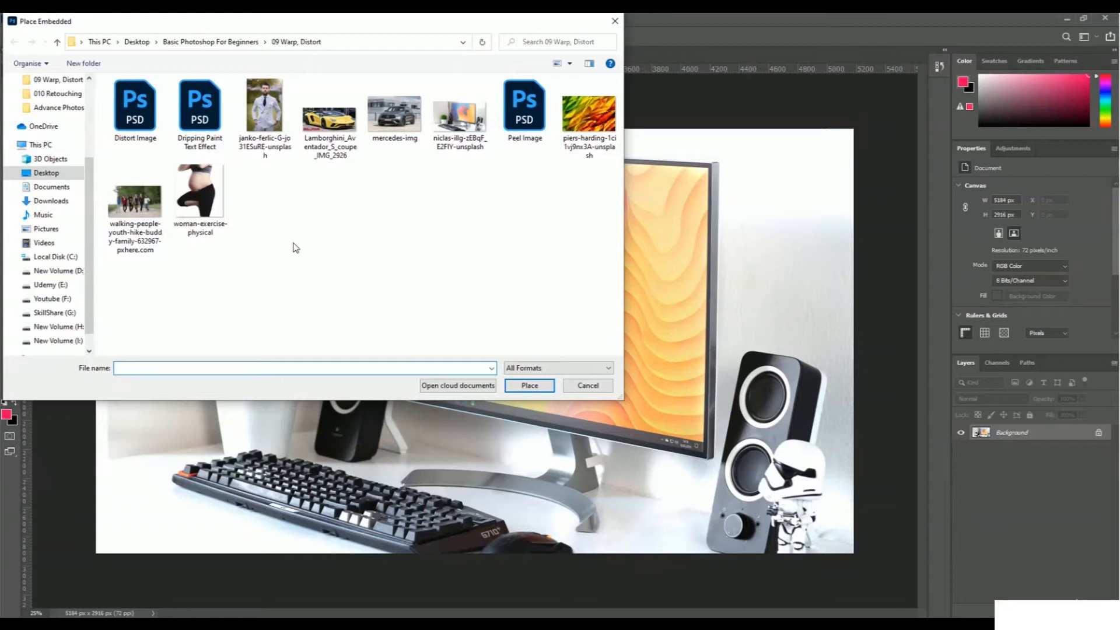
pyautogui.click(330, 119)
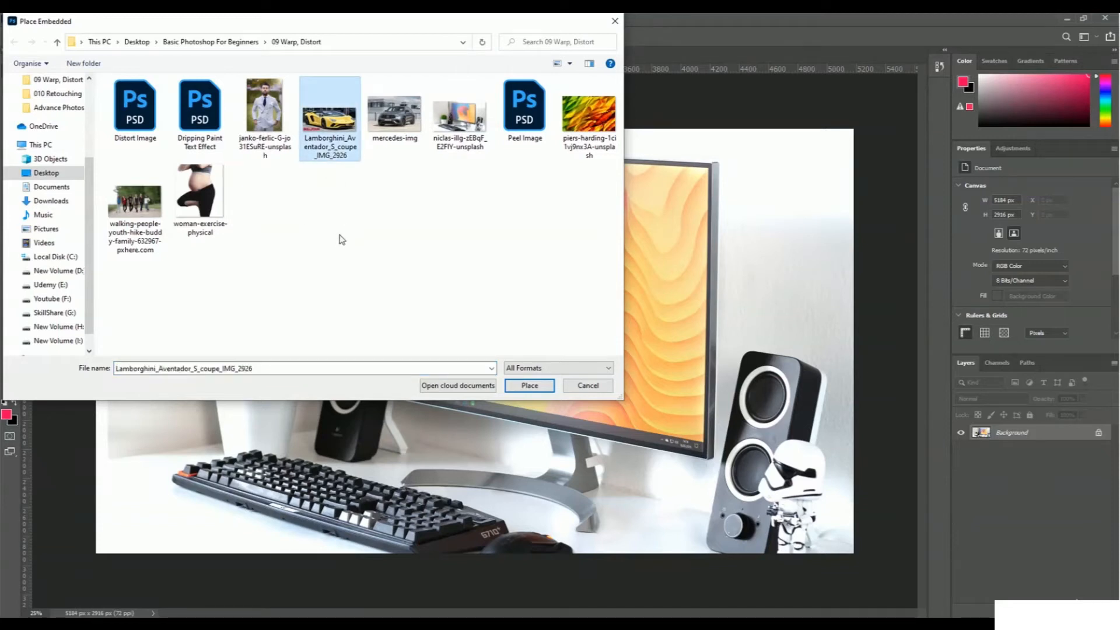
pyautogui.click(528, 391)
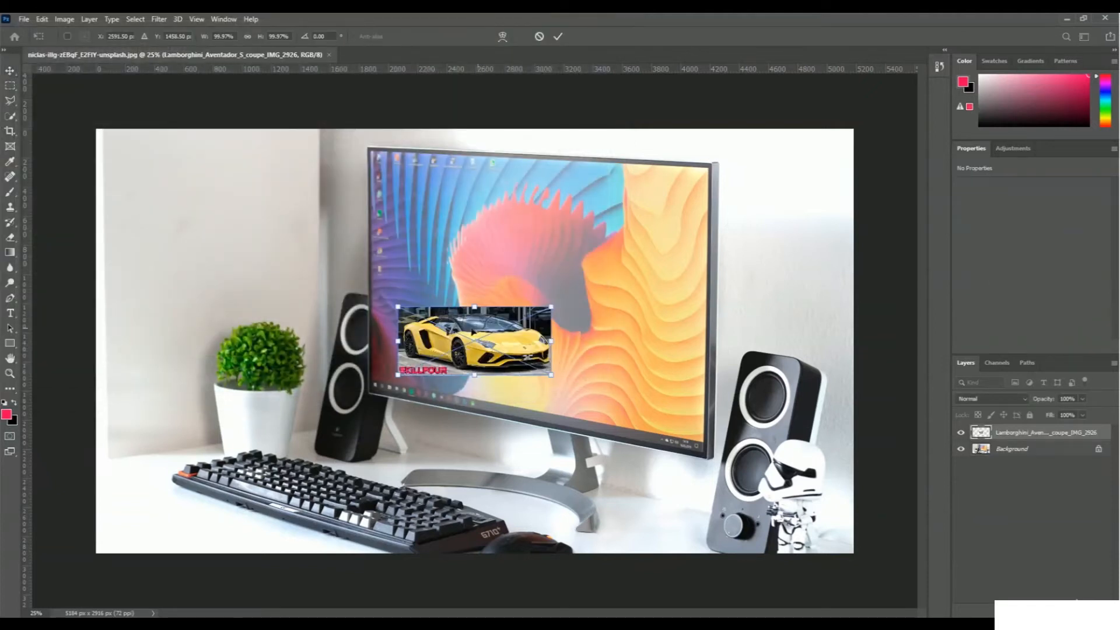
# Step: Move the placed car image onto the monitor screen and enlarge it to about 225% width and 284% height
pyautogui.moveTo(468, 331); pyautogui.dragTo(474, 221)
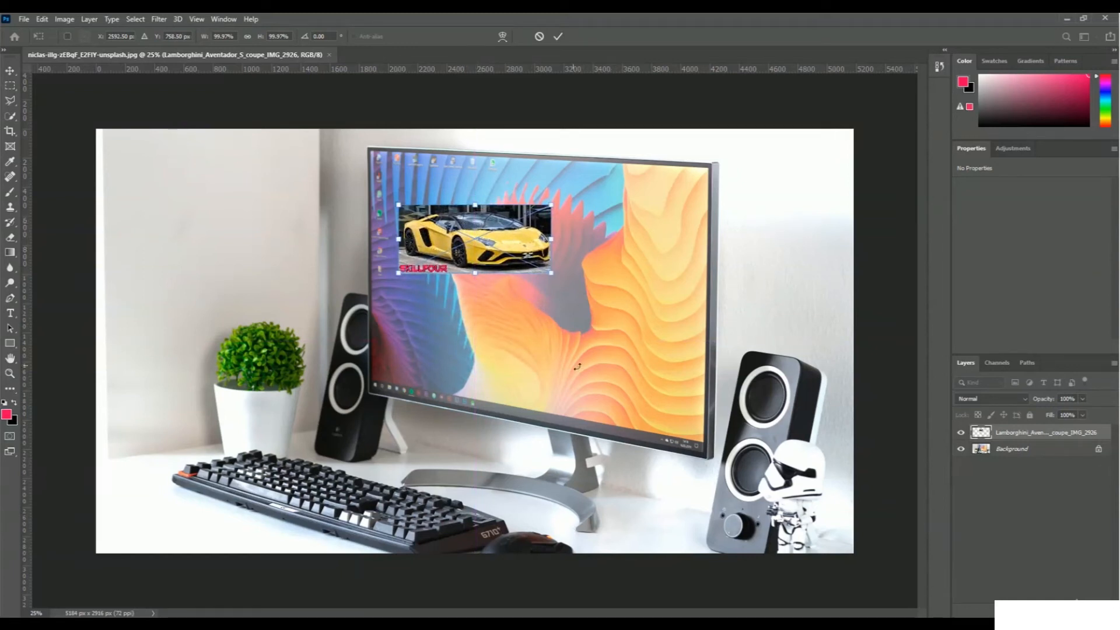
pyautogui.moveTo(476, 228); pyautogui.dragTo(461, 207)
pyautogui.moveTo(461, 252); pyautogui.dragTo(462, 378)
pyautogui.moveTo(536, 281); pyautogui.dragTo(712, 285)
pyautogui.moveTo(383, 281); pyautogui.dragTo(367, 281)
pyautogui.moveTo(494, 227)
pyautogui.mouseDown()
pyautogui.moveTo(492, 213)
pyautogui.moveTo(492, 231)
pyautogui.mouseUp()
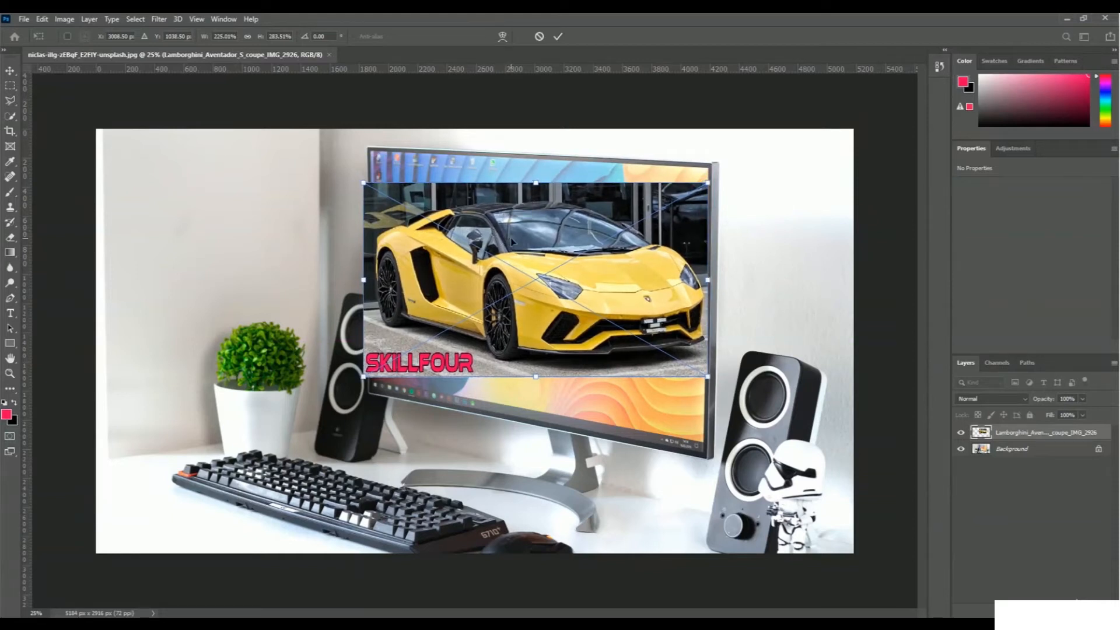
# Step: Stretch the car image to about 368% height, align it over the monitor screen and commit the placement
pyautogui.moveTo(535, 377); pyautogui.dragTo(537, 421)
pyautogui.moveTo(536, 260); pyautogui.dragTo(532, 246)
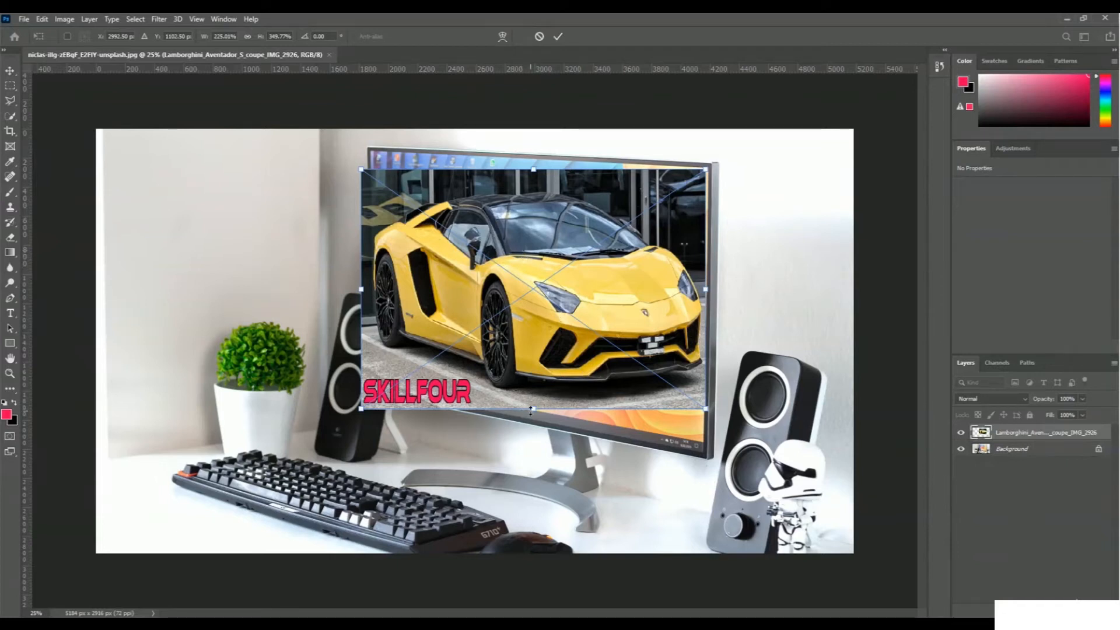
pyautogui.moveTo(533, 408); pyautogui.dragTo(533, 421)
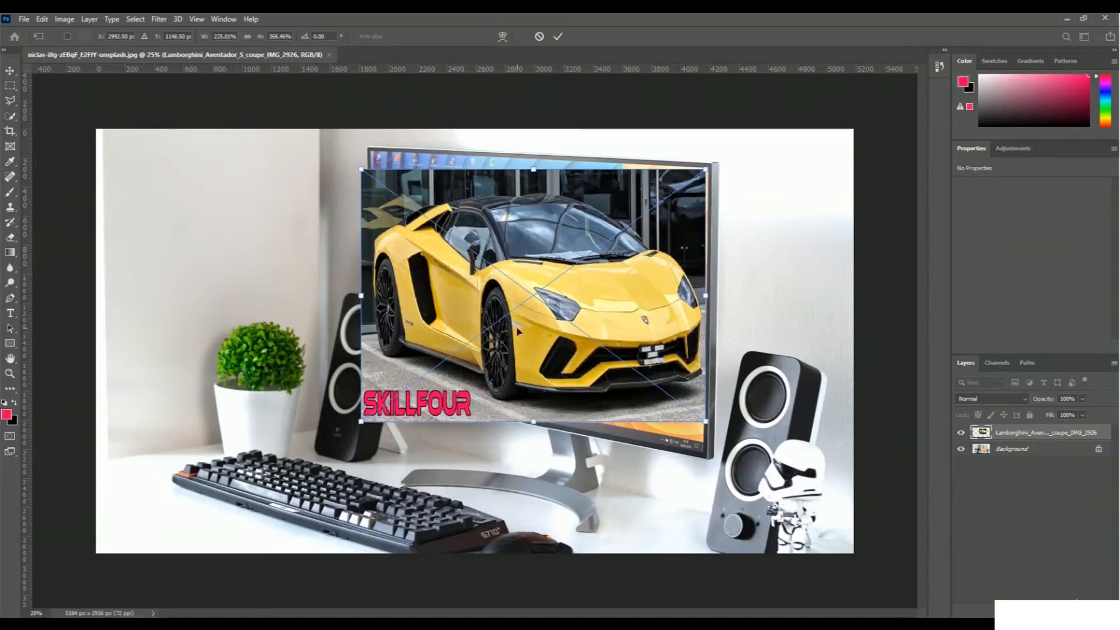
pyautogui.moveTo(550, 267); pyautogui.dragTo(546, 263)
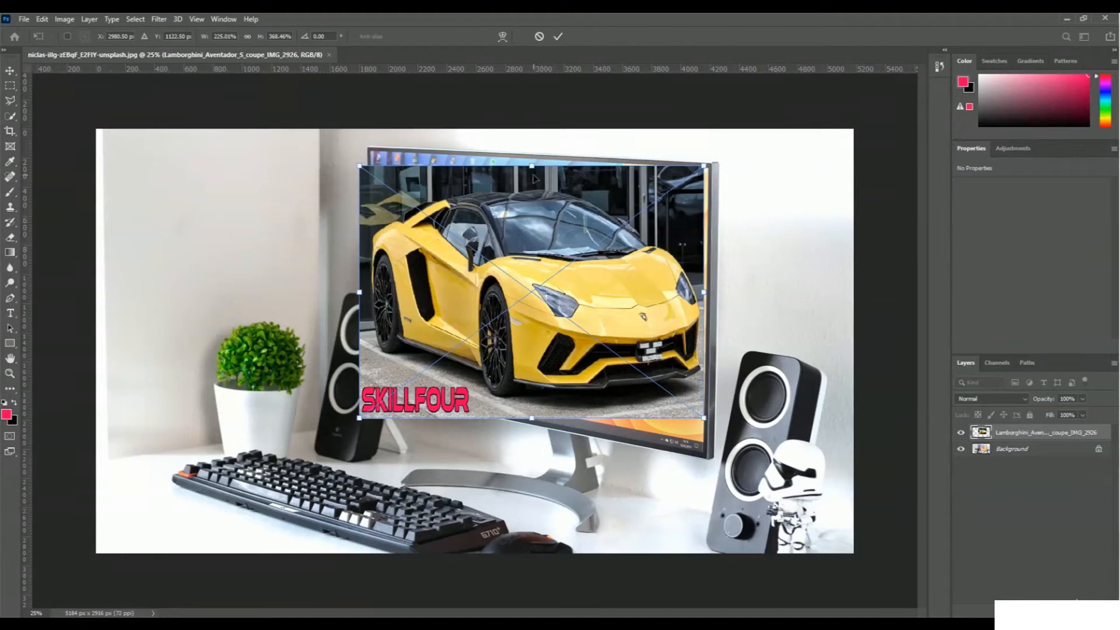
pyautogui.click(557, 37)
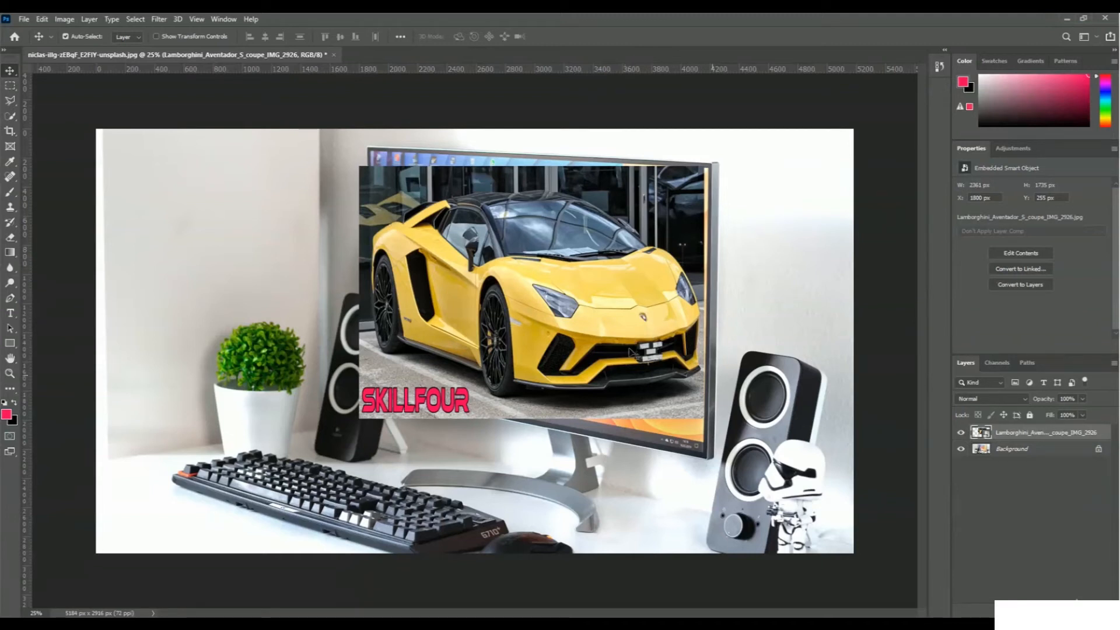
pyautogui.rightClick(1035, 436)
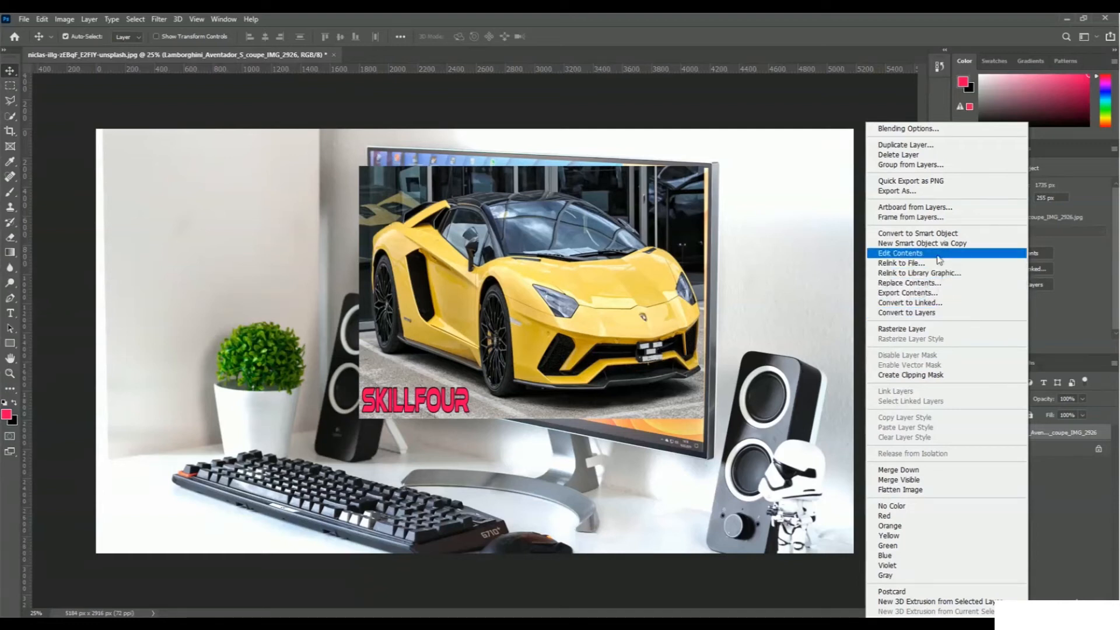
pyautogui.click(980, 237)
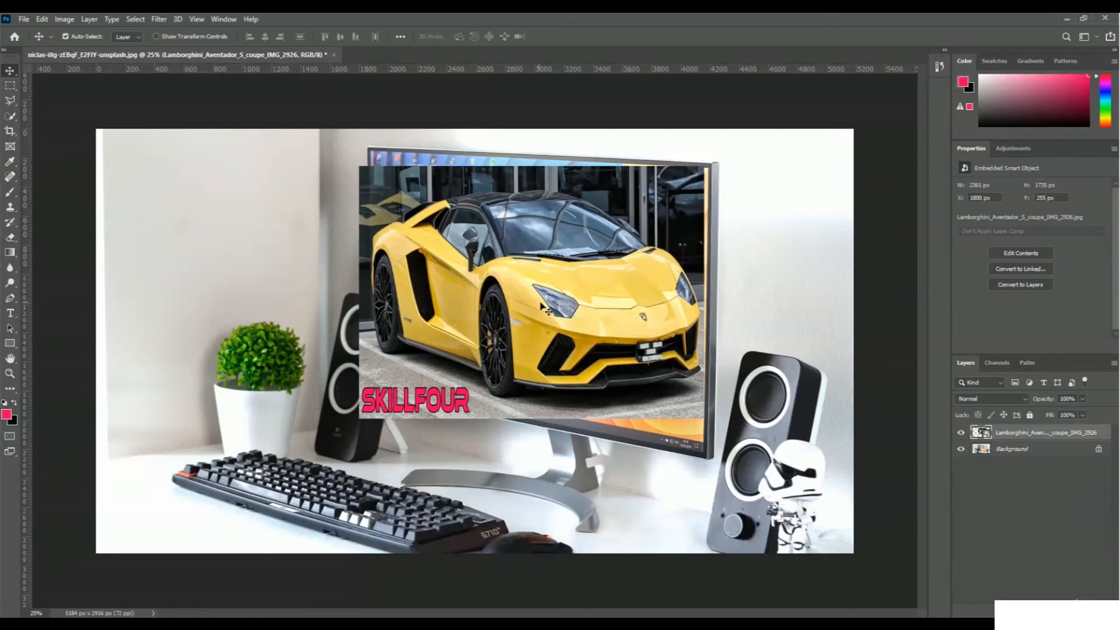
# Step: Distort the car image so that its two right corners and its top-left corner meet the monitor screen's corners
pyautogui.click(42, 20)
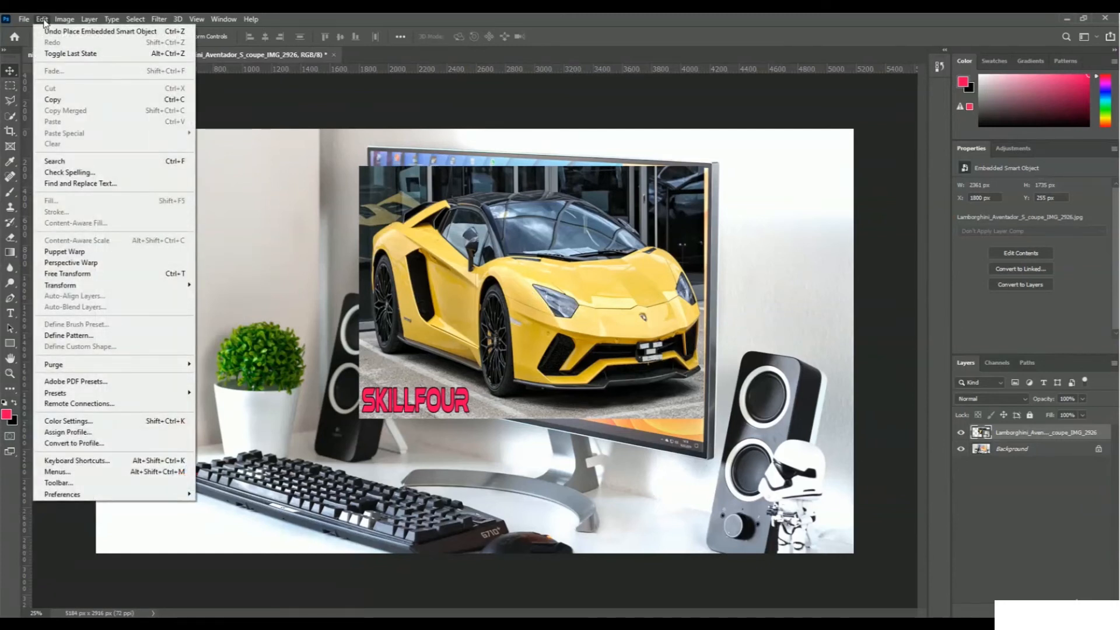
pyautogui.moveTo(75, 285)
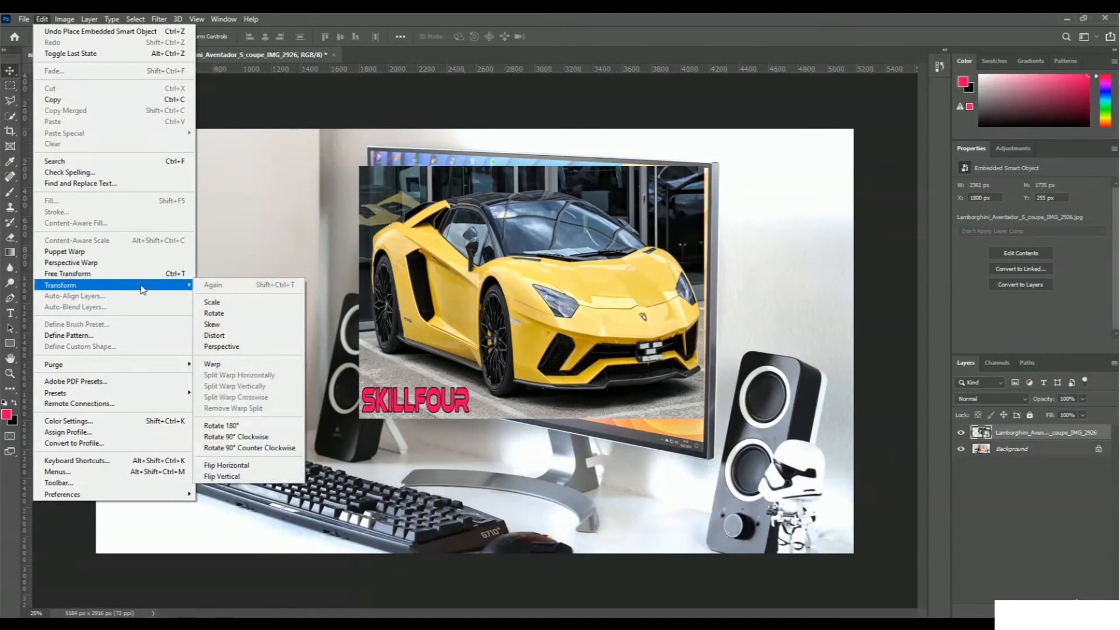
pyautogui.click(249, 341)
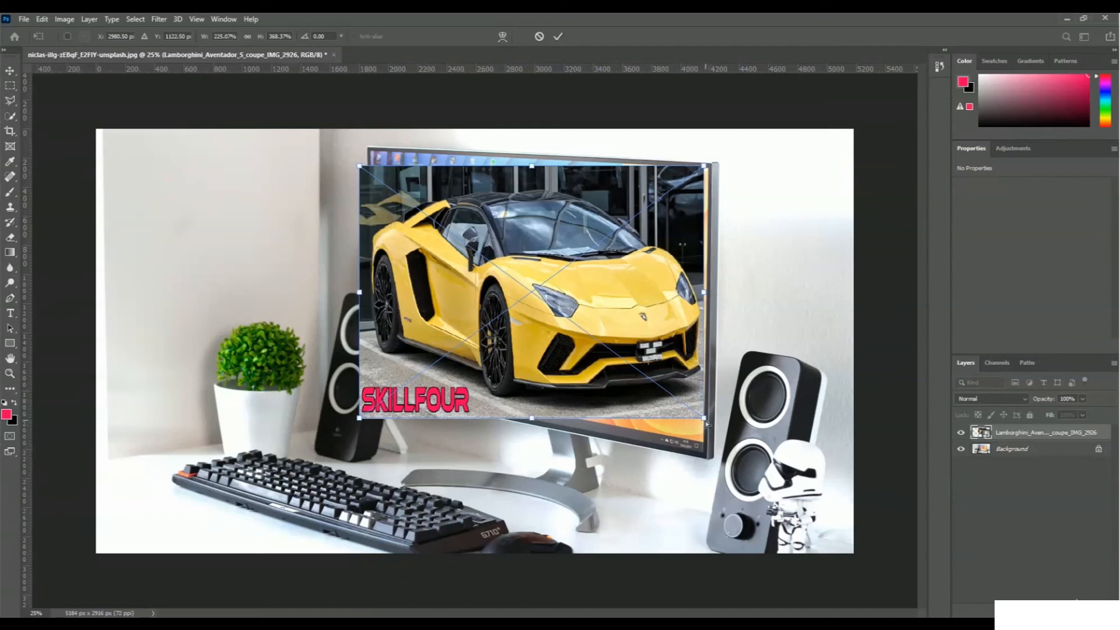
pyautogui.moveTo(706, 424); pyautogui.dragTo(706, 457)
pyautogui.moveTo(706, 169); pyautogui.dragTo(709, 170)
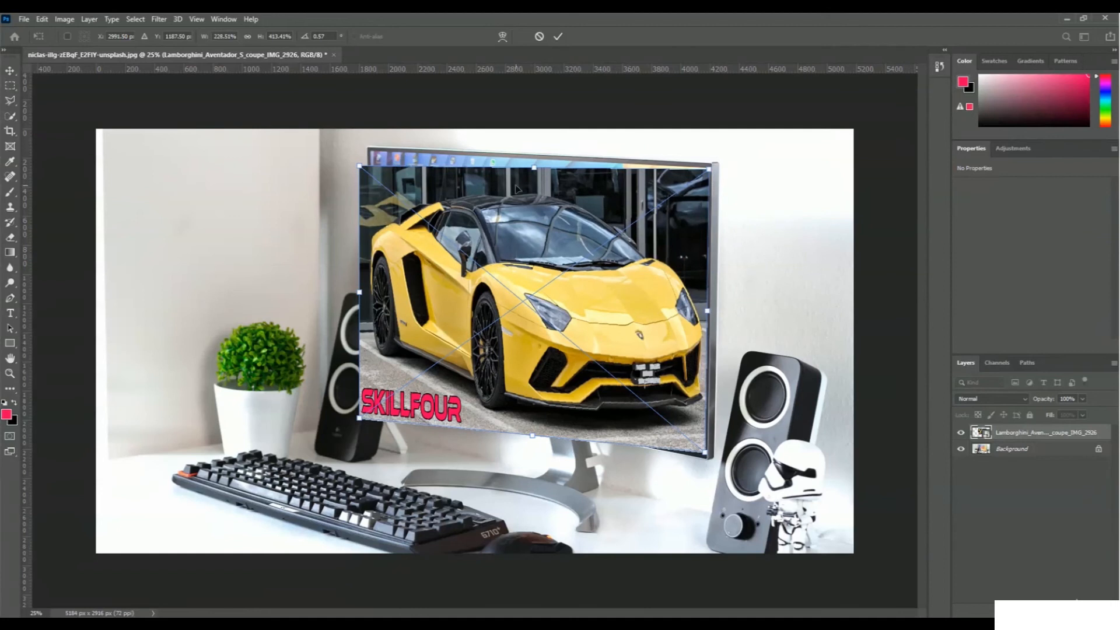
pyautogui.moveTo(358, 168); pyautogui.dragTo(369, 151)
pyautogui.moveTo(710, 170); pyautogui.dragTo(711, 168)
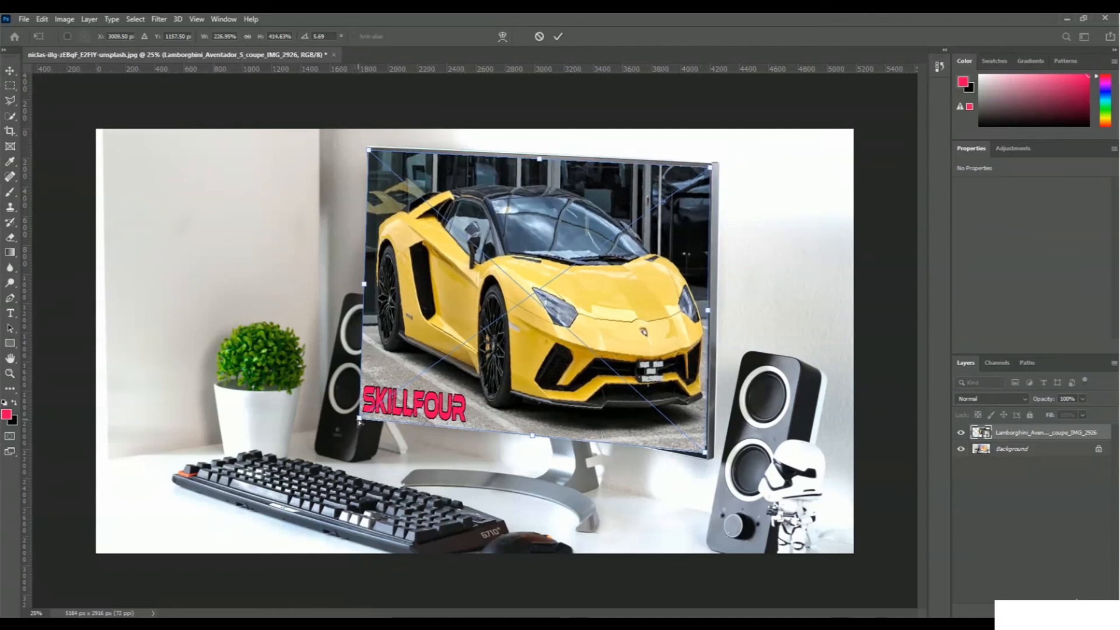
# Step: Fit the car image's bottom-left corner to the screen, fine-tune the left corners and top edge, and apply the distortion
pyautogui.moveTo(357, 419); pyautogui.dragTo(372, 389)
pyautogui.moveTo(370, 151); pyautogui.dragTo(371, 152)
pyautogui.moveTo(372, 388); pyautogui.dragTo(373, 388)
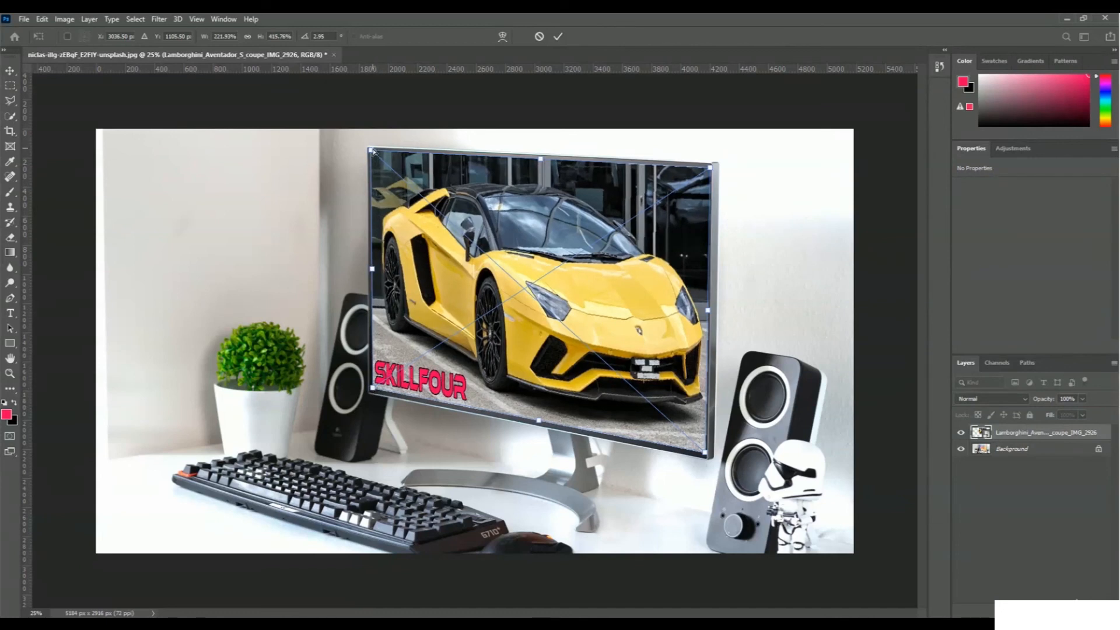
pyautogui.moveTo(370, 151); pyautogui.dragTo(371, 153)
pyautogui.moveTo(540, 162); pyautogui.dragTo(541, 161)
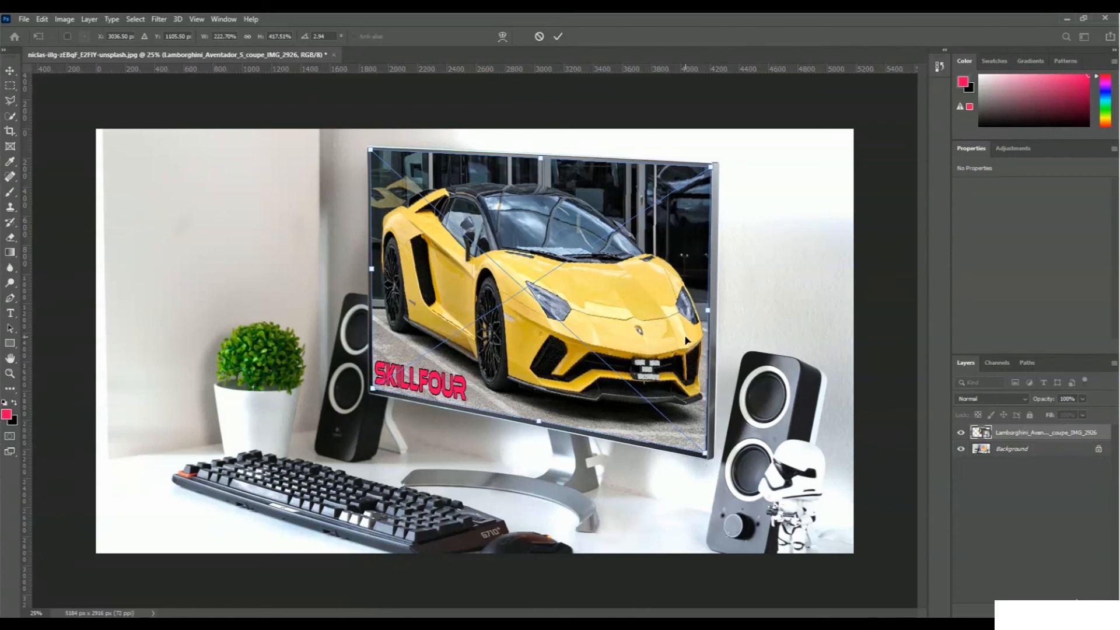
pyautogui.click(559, 36)
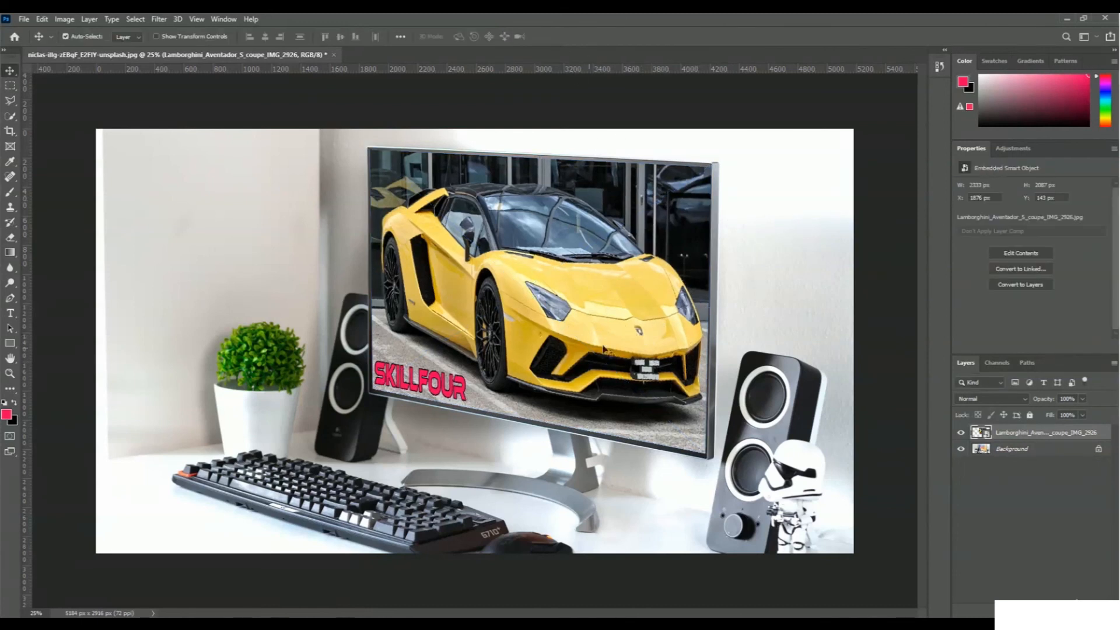